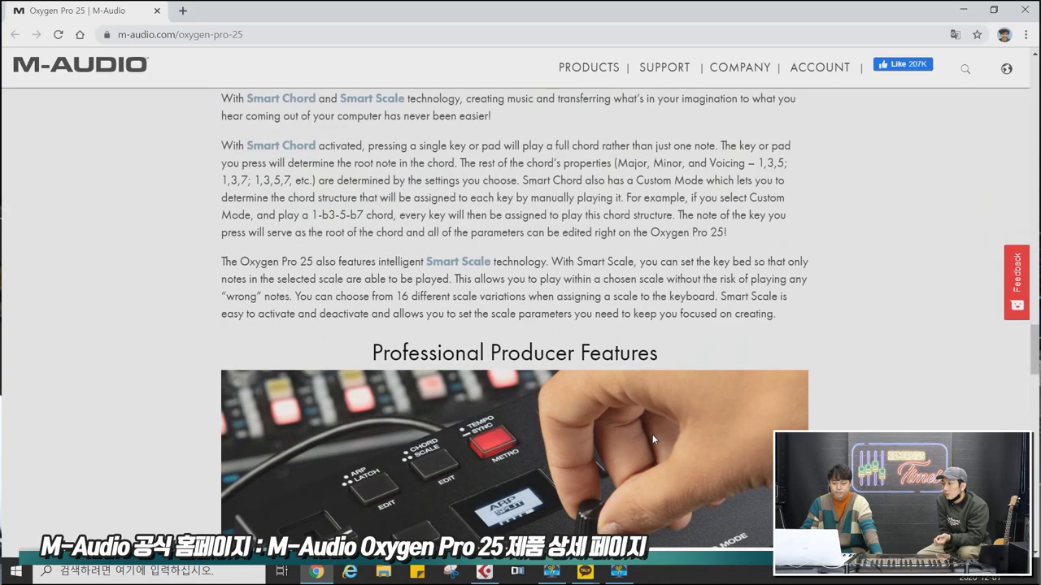
Examine the Oxygen Pro 25 product page, covering the Smart Chord and Smart Scale, Professional Producer Features and Next-Gen Playability sections
scroll(652, 435, "down", 2)
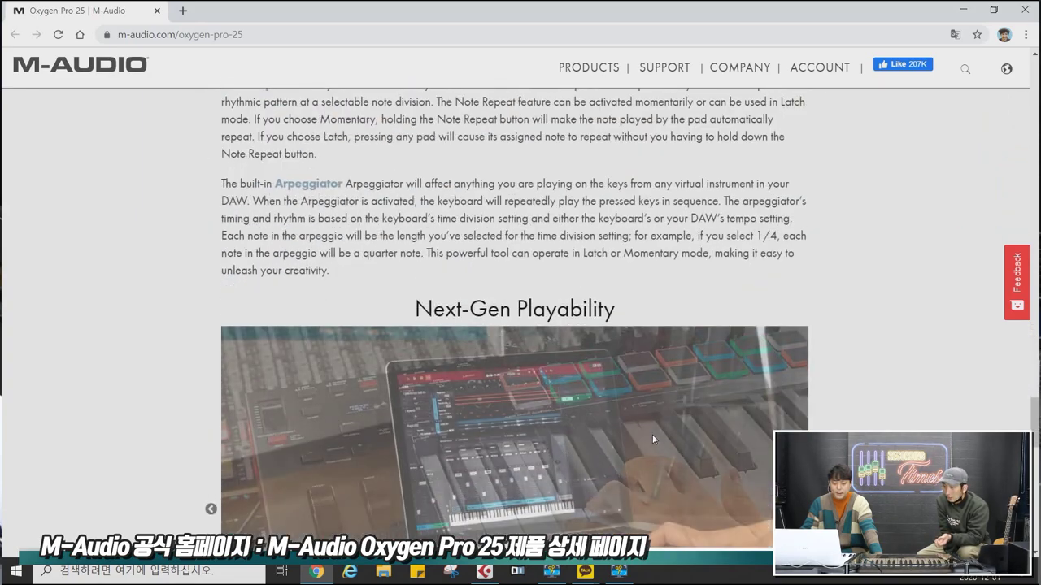
scroll(851, 384, "down", 2)
scroll(846, 375, "down", 2)
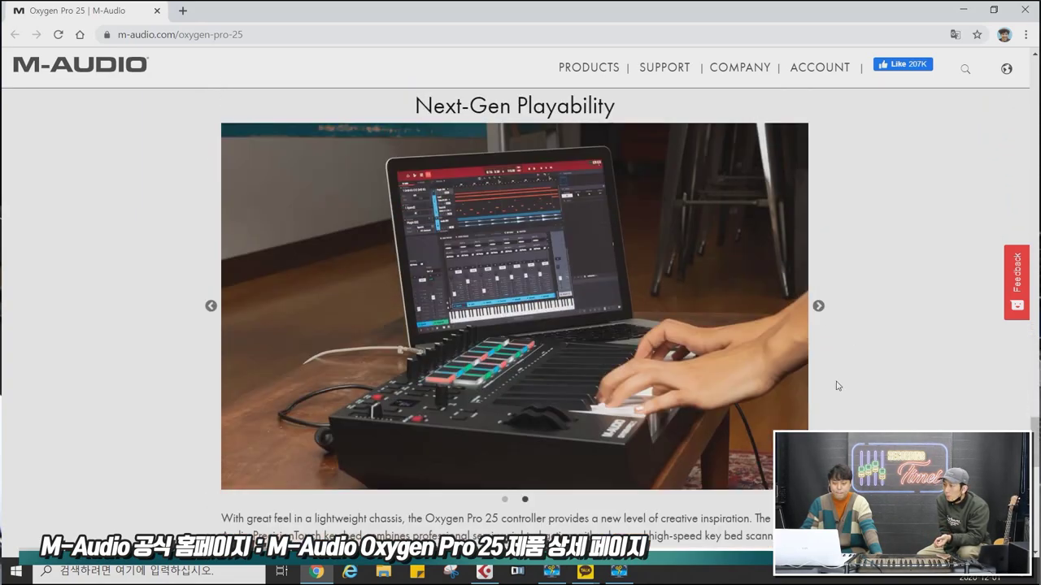
scroll(837, 386, "down", 8)
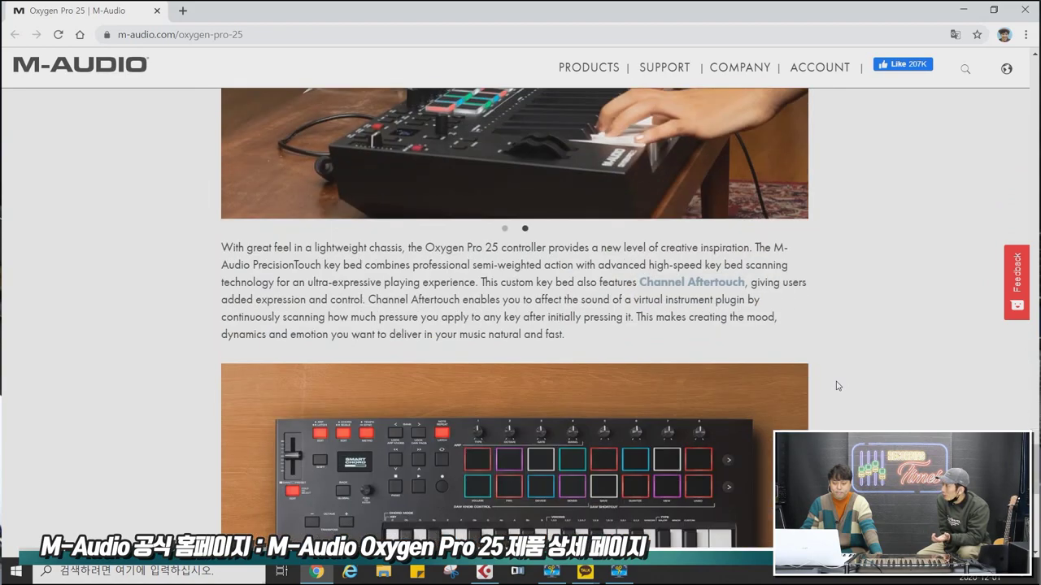
scroll(837, 386, "down", 3)
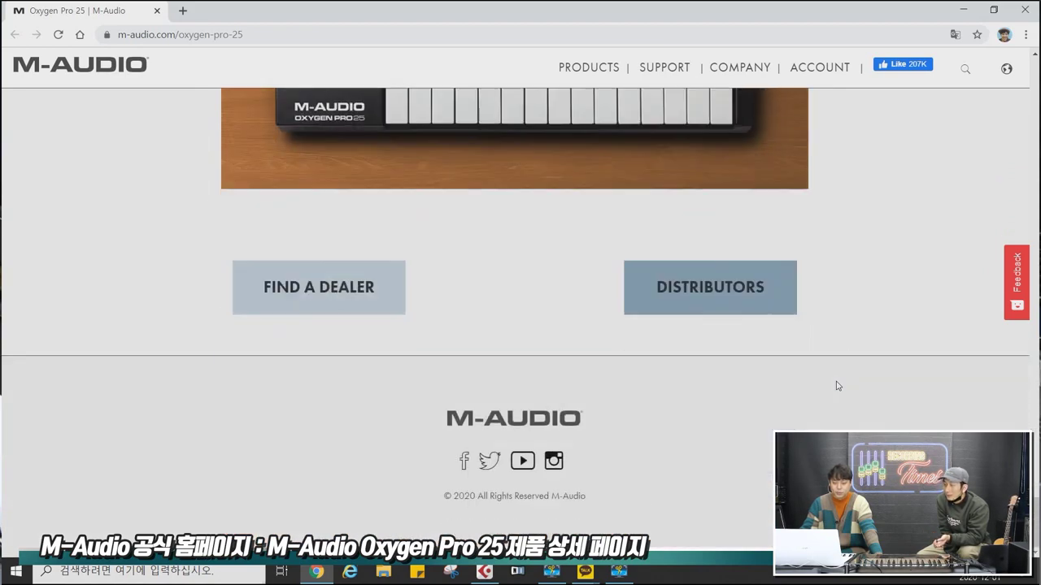
scroll(841, 386, "up", 3)
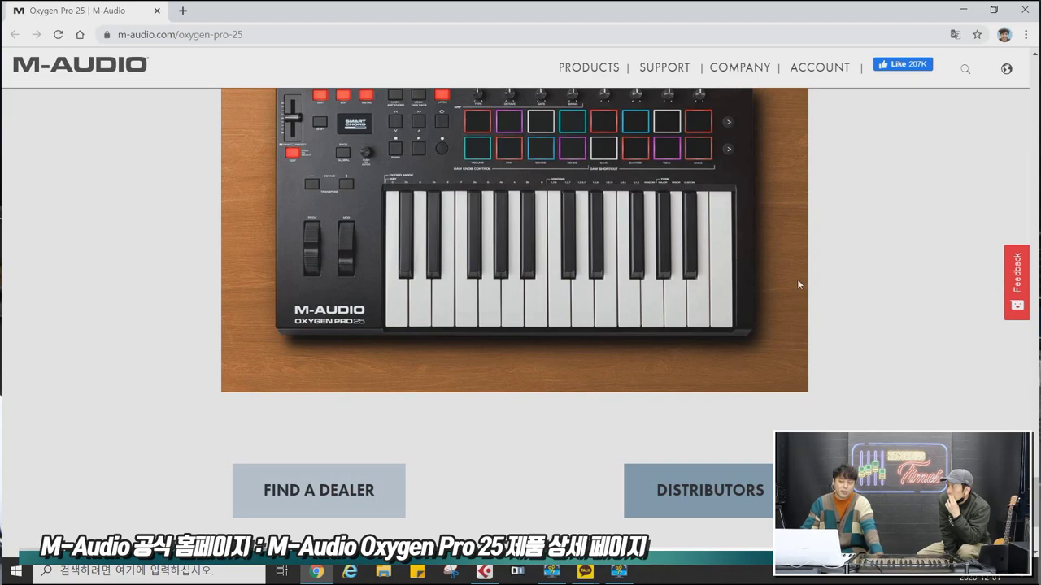
scroll(787, 290, "up", 3)
scroll(775, 291, "up", 5)
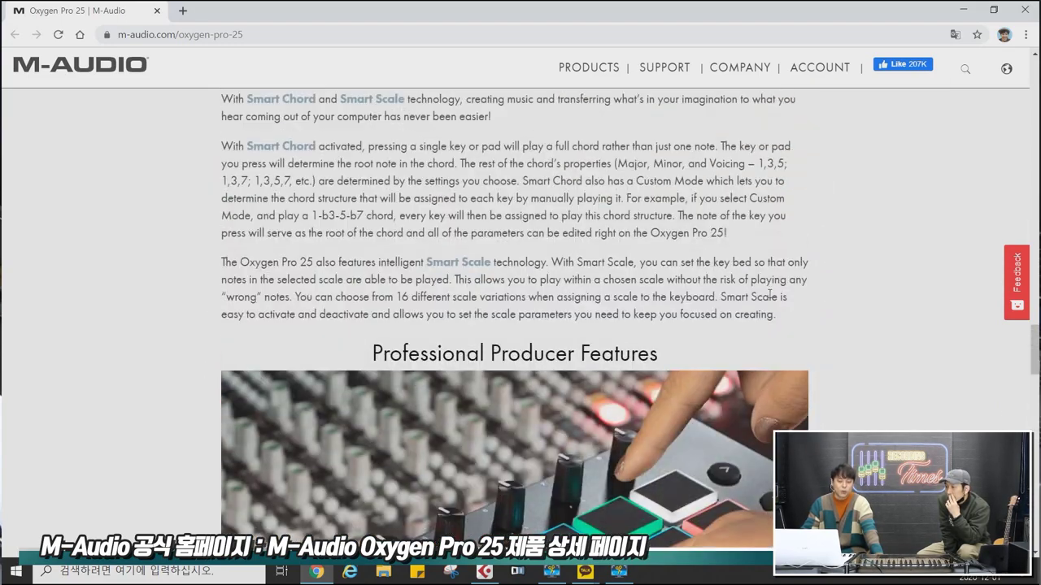
scroll(769, 297, "up", 3)
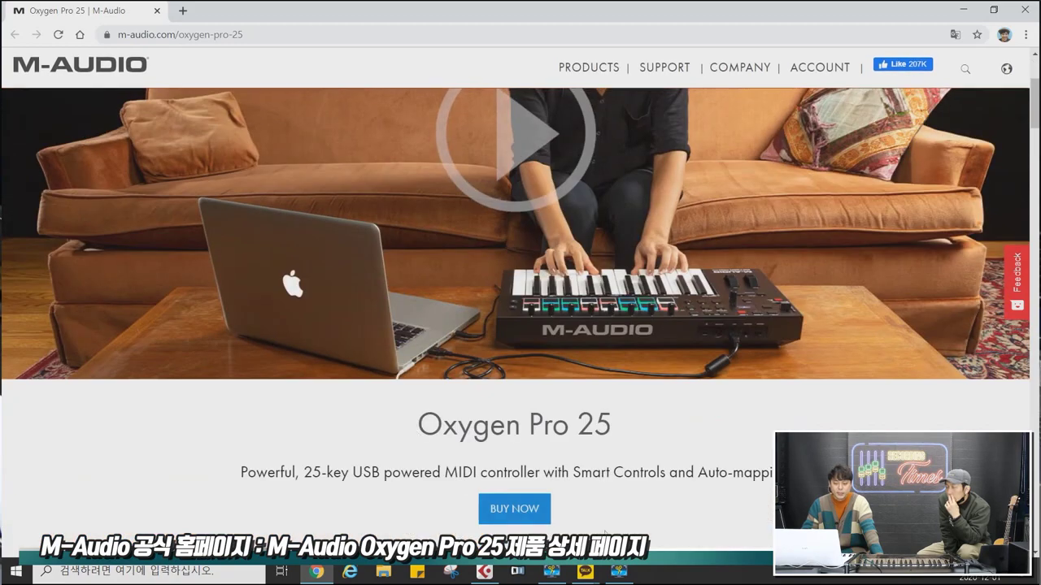
Review the Oxygen Pro 25 specs, including the box contents, dimensions and weight
scroll(503, 436, "down", 1)
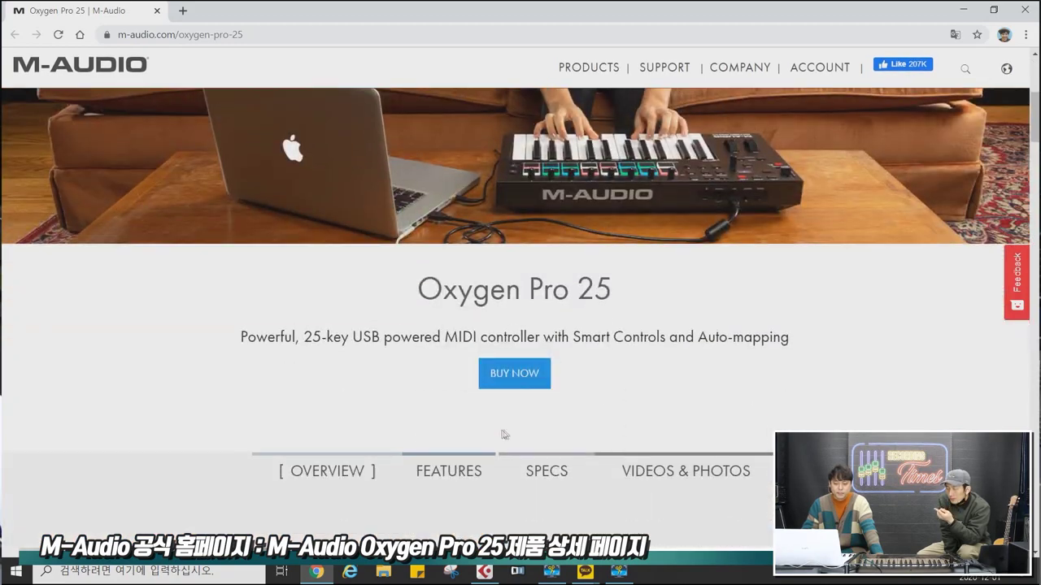
left_click(552, 478)
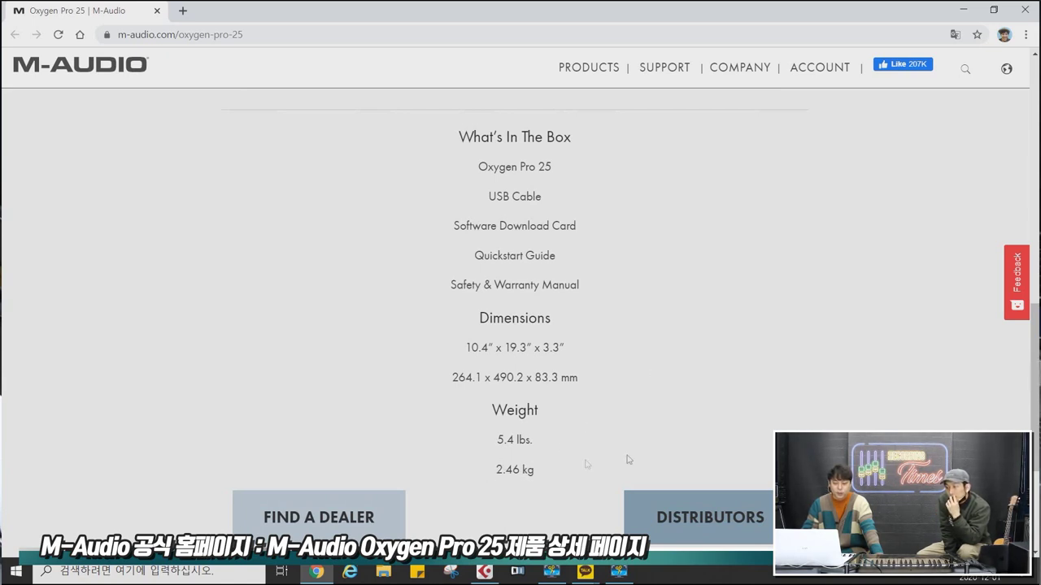
scroll(688, 447, "down", 3)
scroll(692, 455, "up", 7)
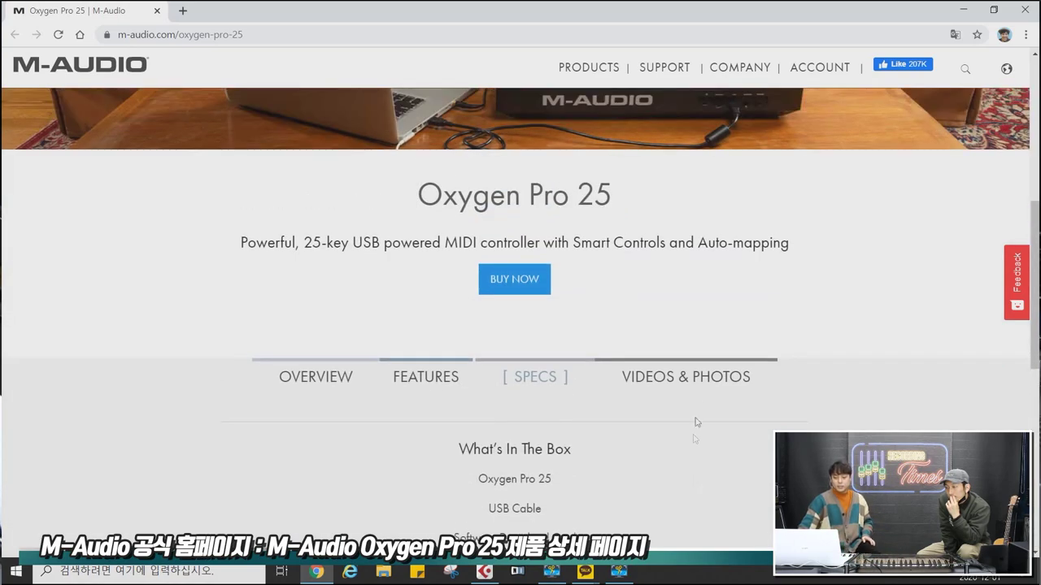
scroll(710, 390, "up", 5)
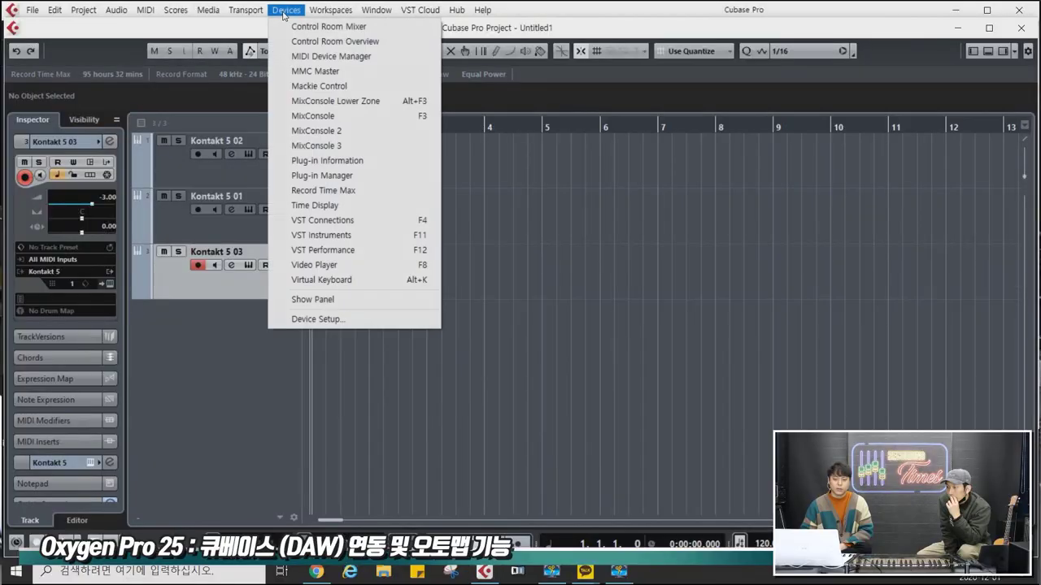
Examine the Remote Devices in Cubase's Device Setup, including the devices that can be added, Track Quick Controls and Mackie Control
left_click(326, 319)
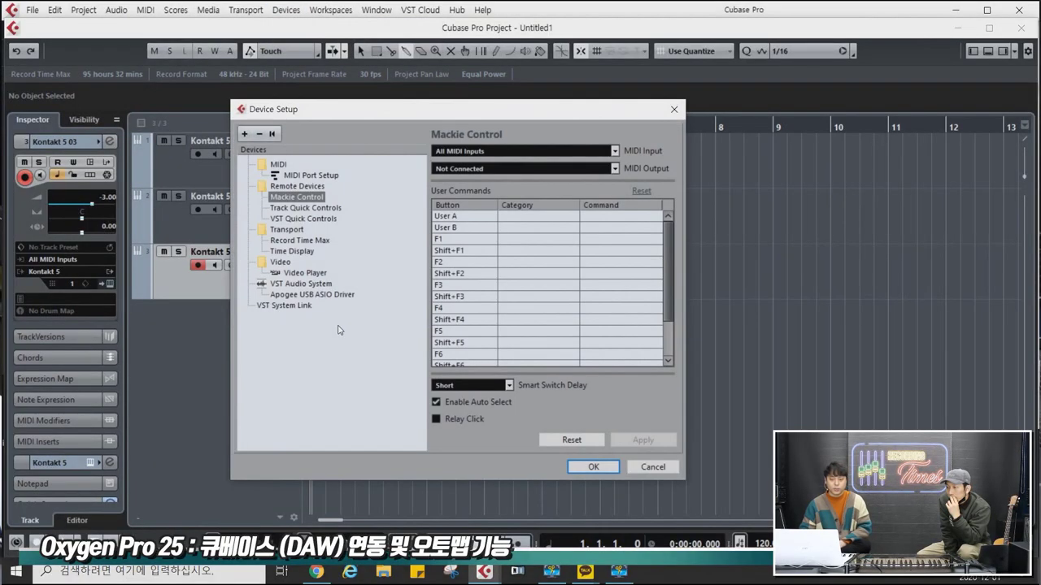
left_click(297, 186)
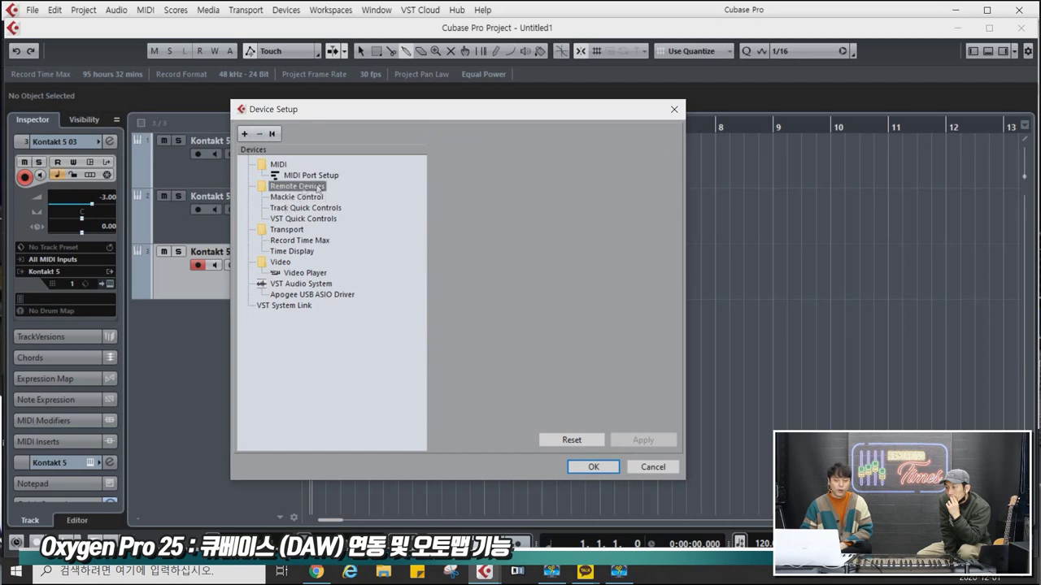
left_click(244, 134)
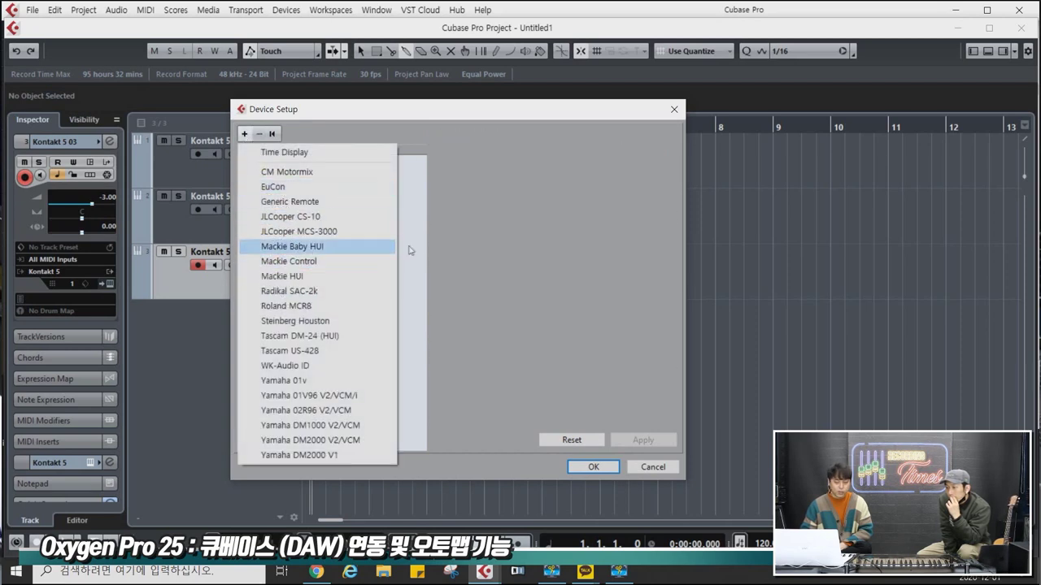
left_click(558, 287)
left_click(314, 207)
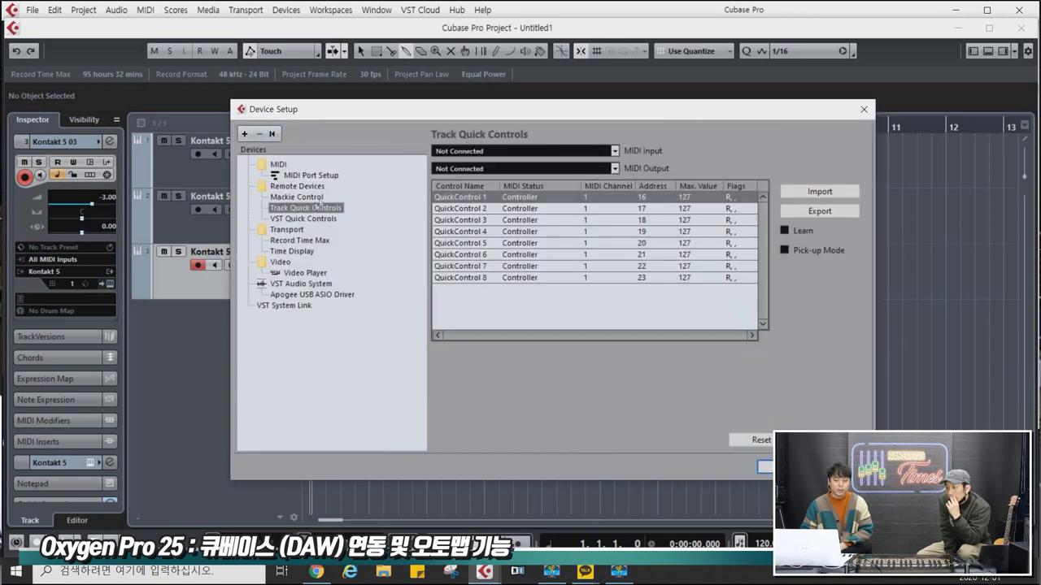
left_click(315, 197)
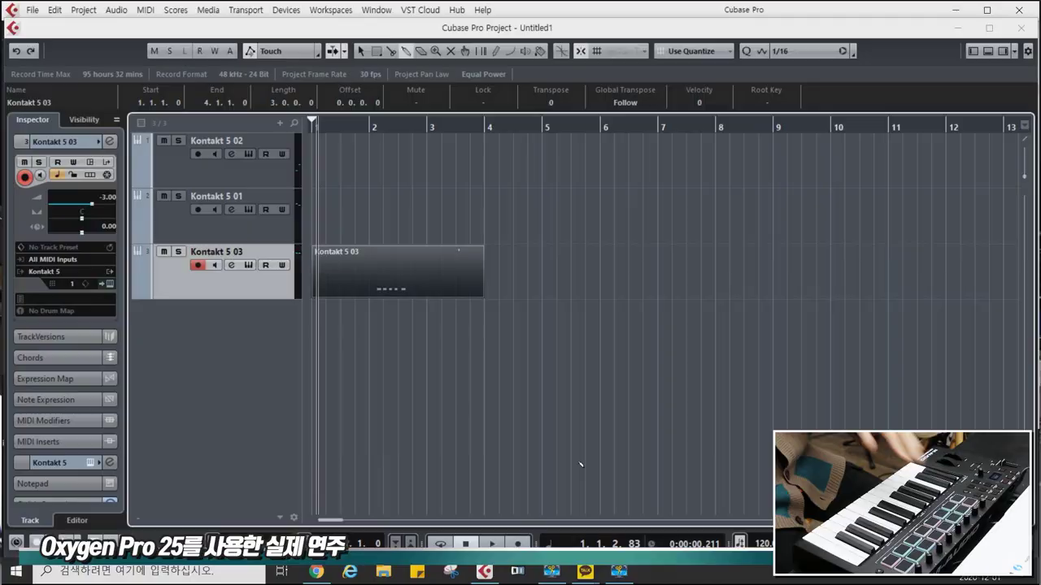
Record a MIDI part about six bars long from the start of the Kontakt 5 02 track
left_click(169, 159)
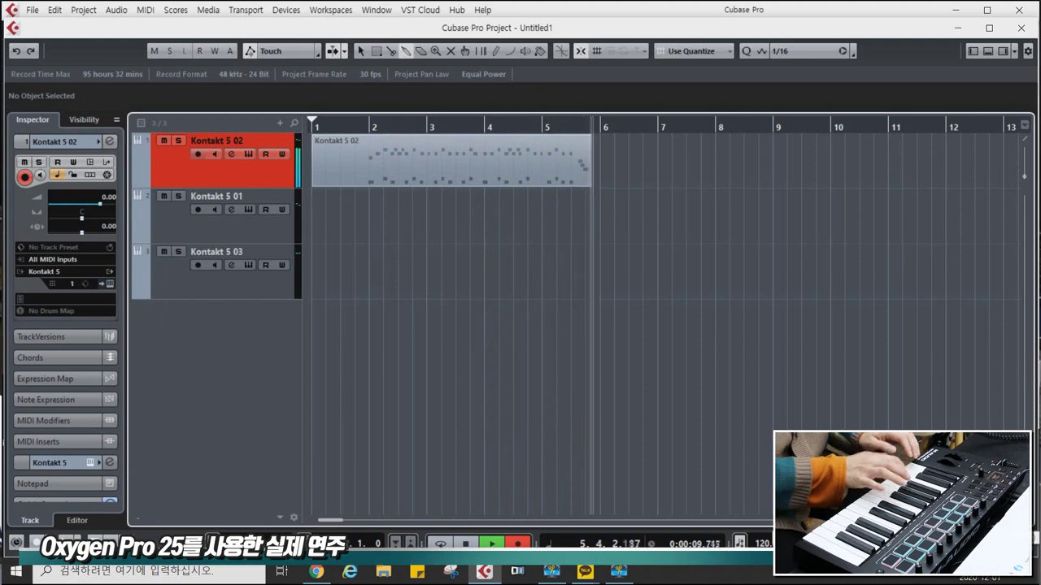
key("space")
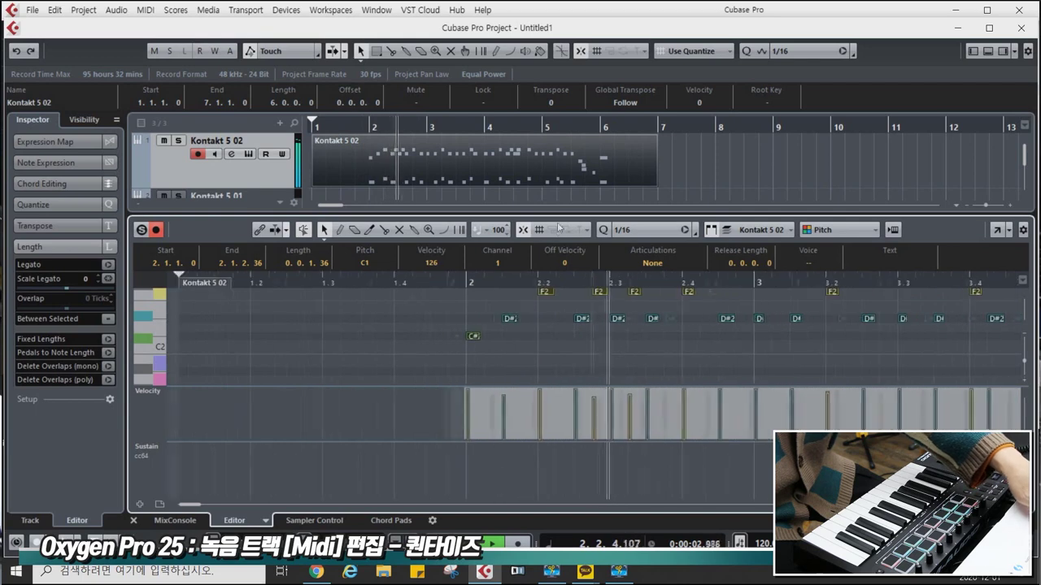
Examine the recorded Kontakt 5 02 notes in the arrangement and the note editor during playback, from bar 2 to bar 6
left_click(530, 124)
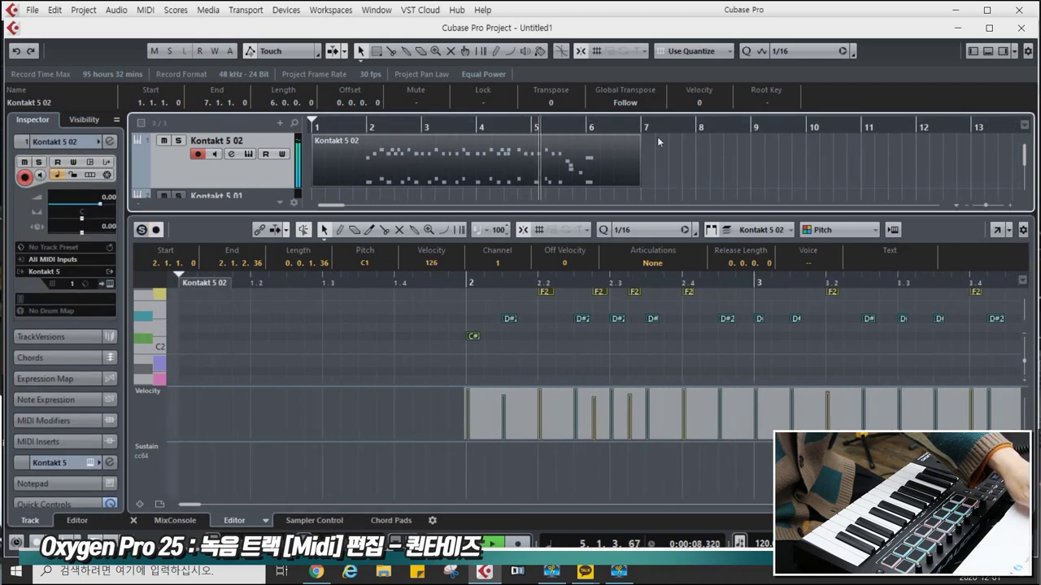
key("g")
key("g")
key("g")
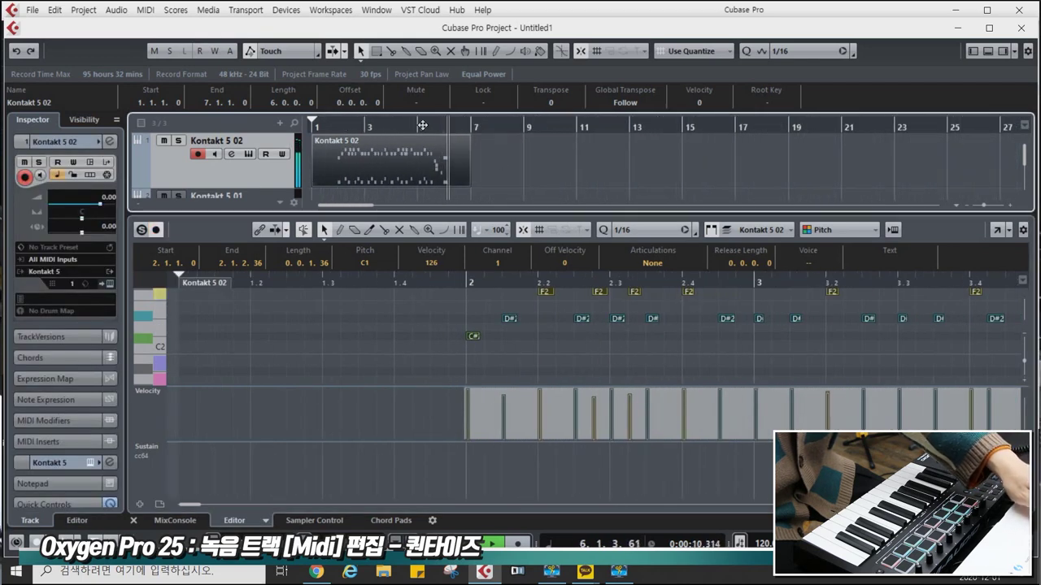
left_click_drag(392, 126, 462, 175)
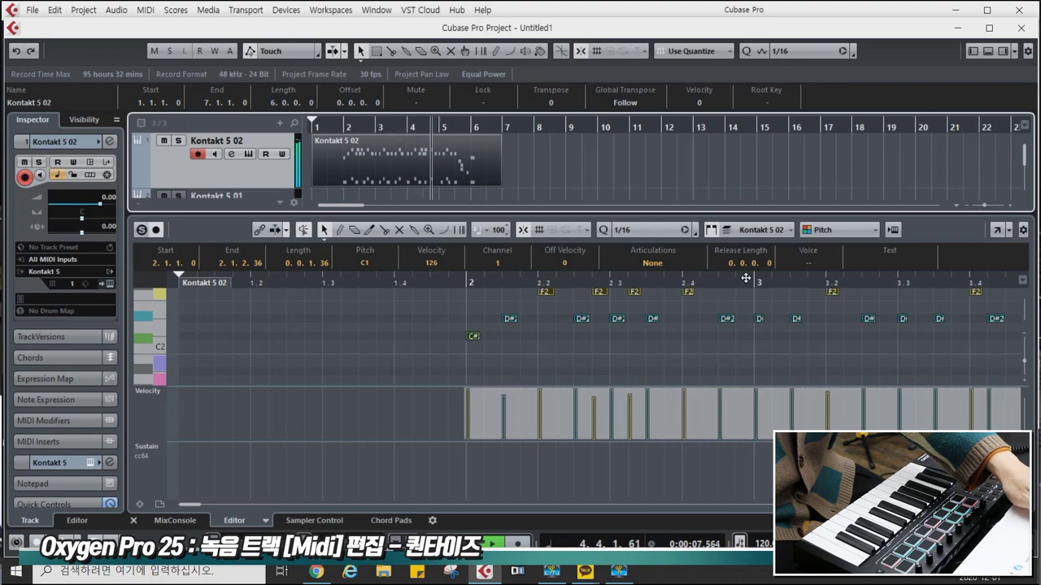
left_click(697, 316)
key("g")
key("g")
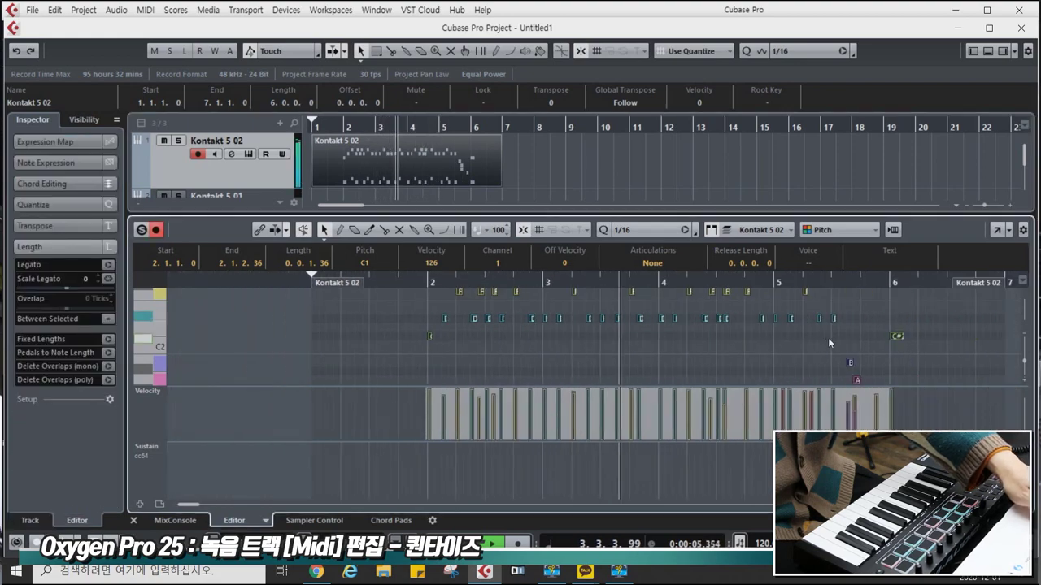
key("h")
key("h")
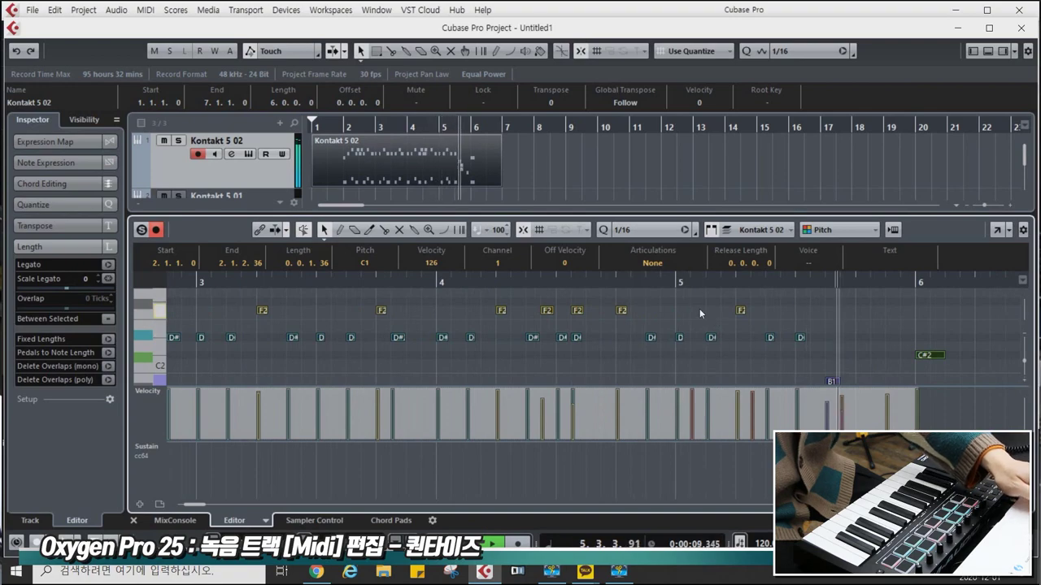
key("g")
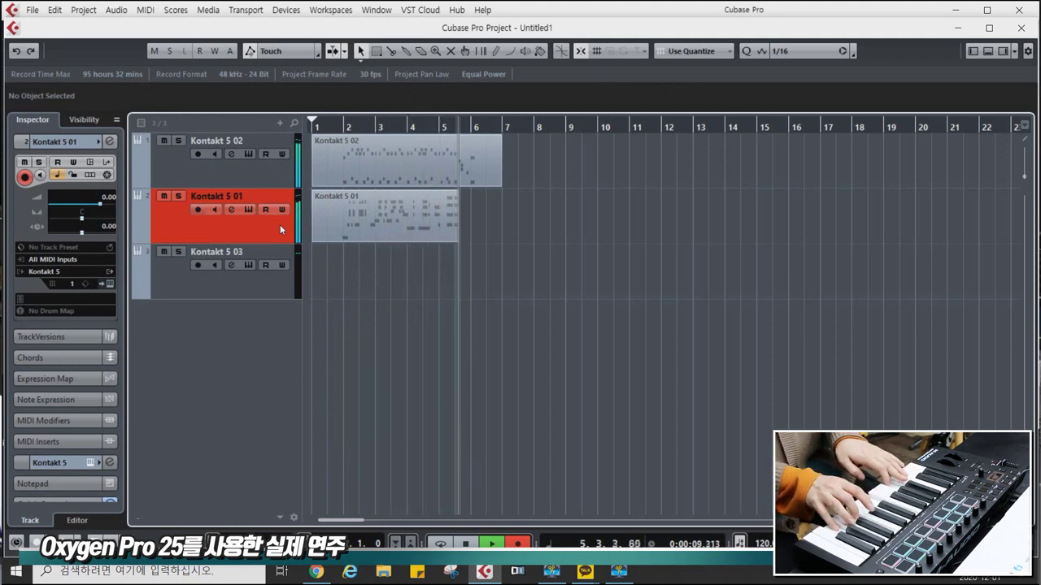
Finish recording the Kontakt 5 01 part, transpose all its notes down one octave and close the note editor
key("space")
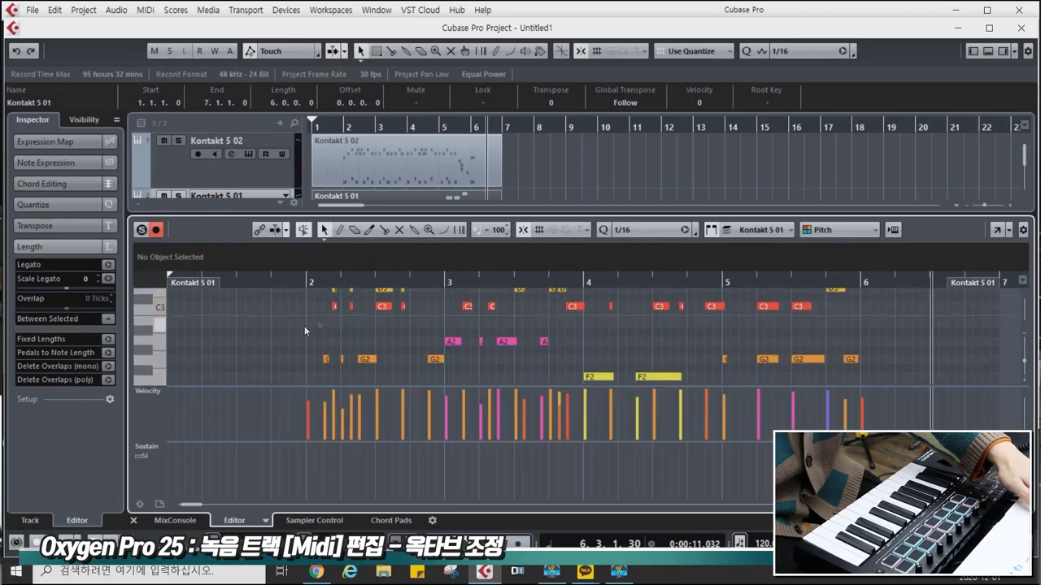
scroll(480, 362, "down", 5)
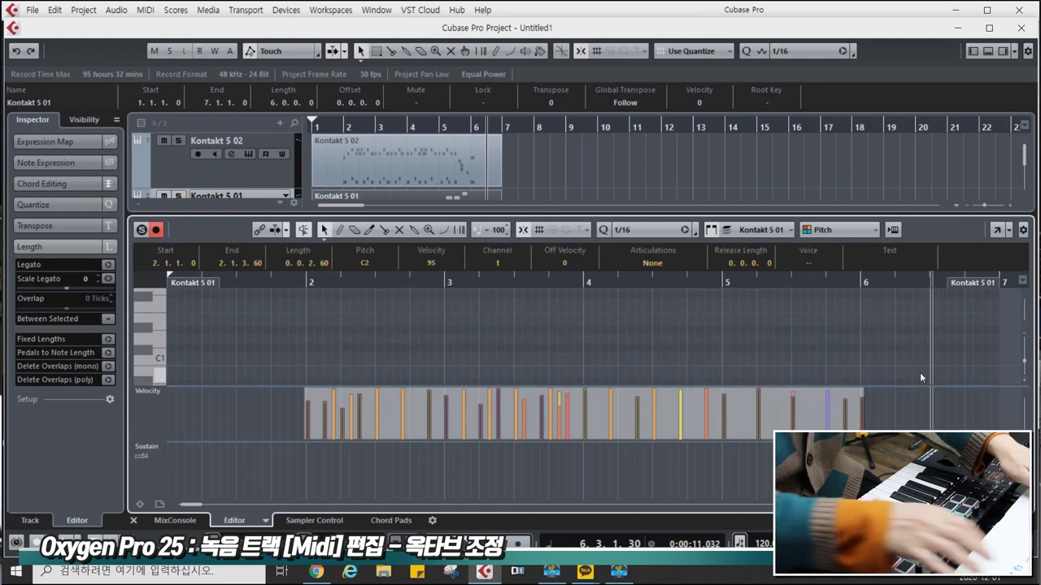
key("shift+Down")
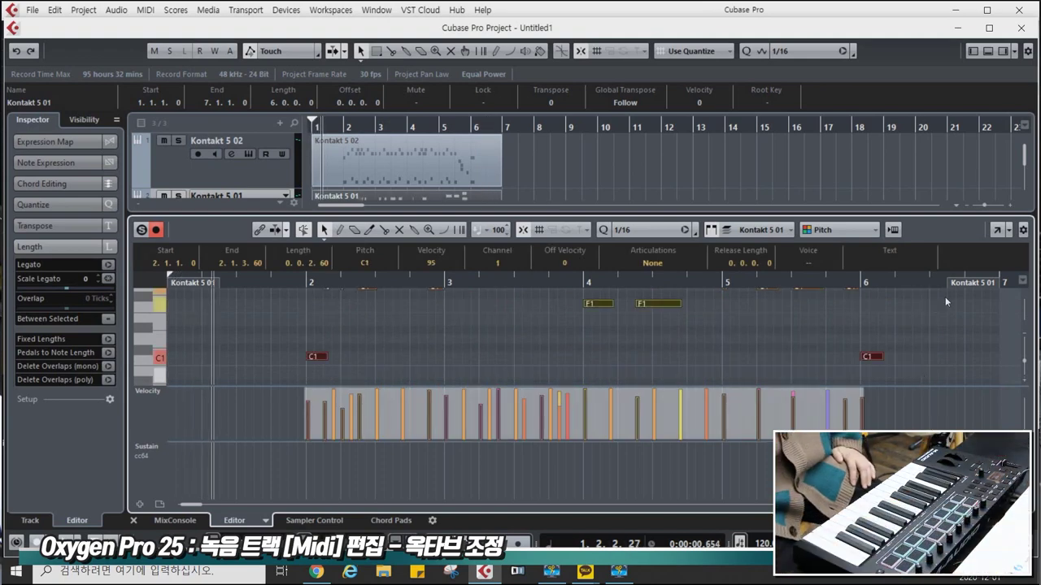
left_click(988, 51)
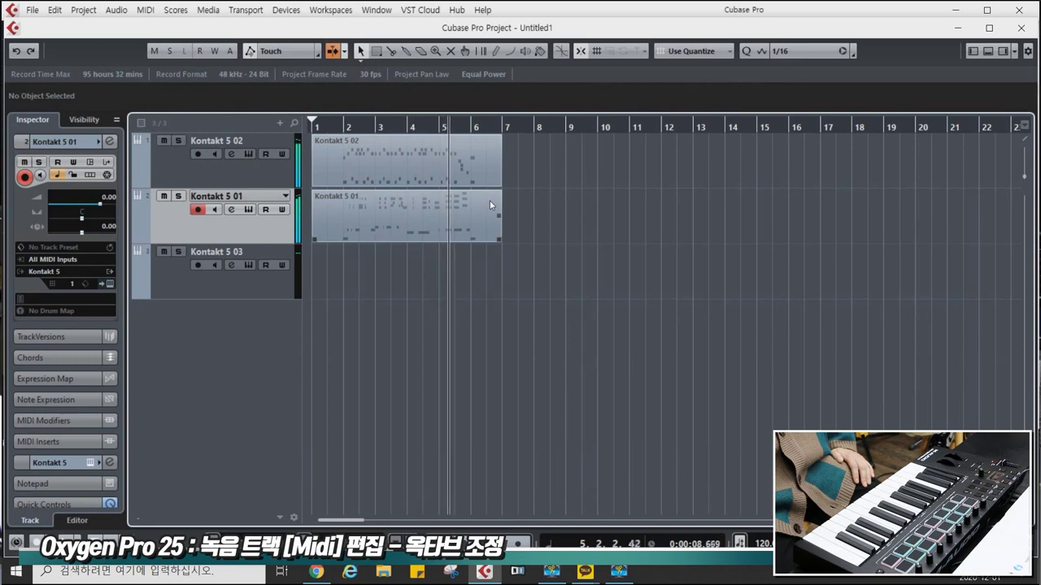
Record an additional passage over the existing part on the Kontakt 5 01 track from bar 5, and stop playback
left_click(242, 278)
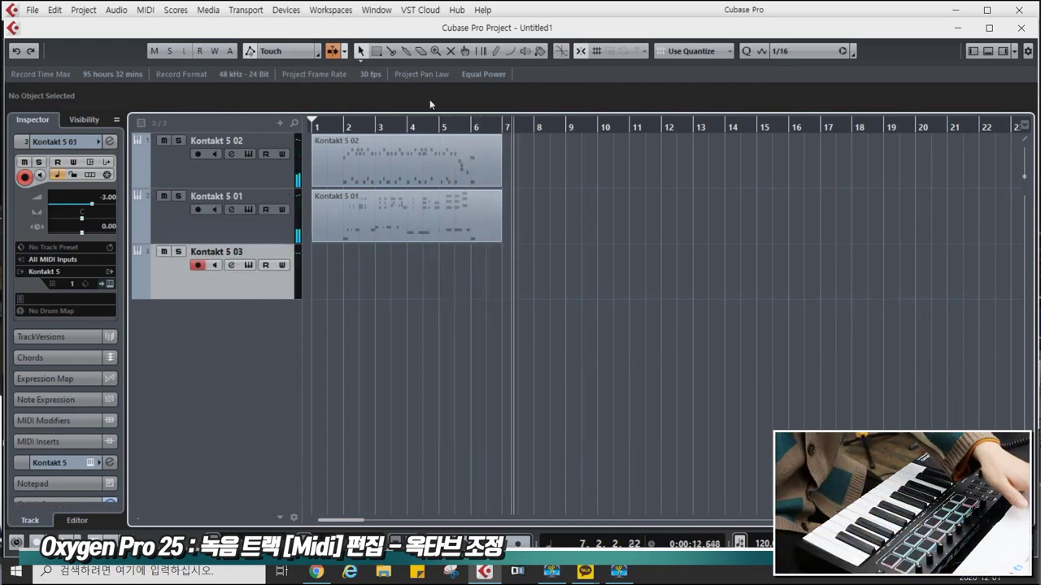
key("h")
key("h")
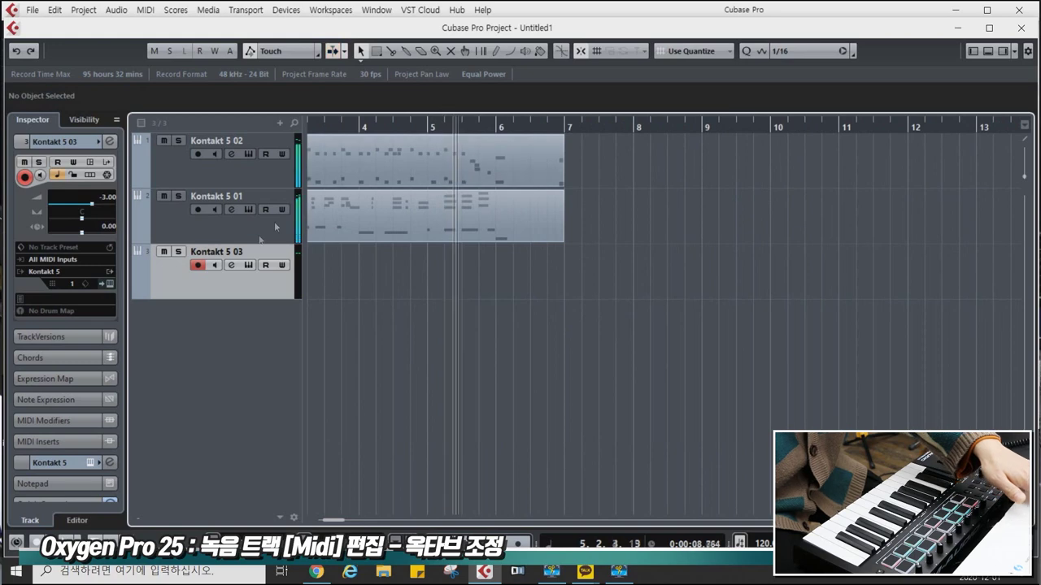
left_click(257, 239)
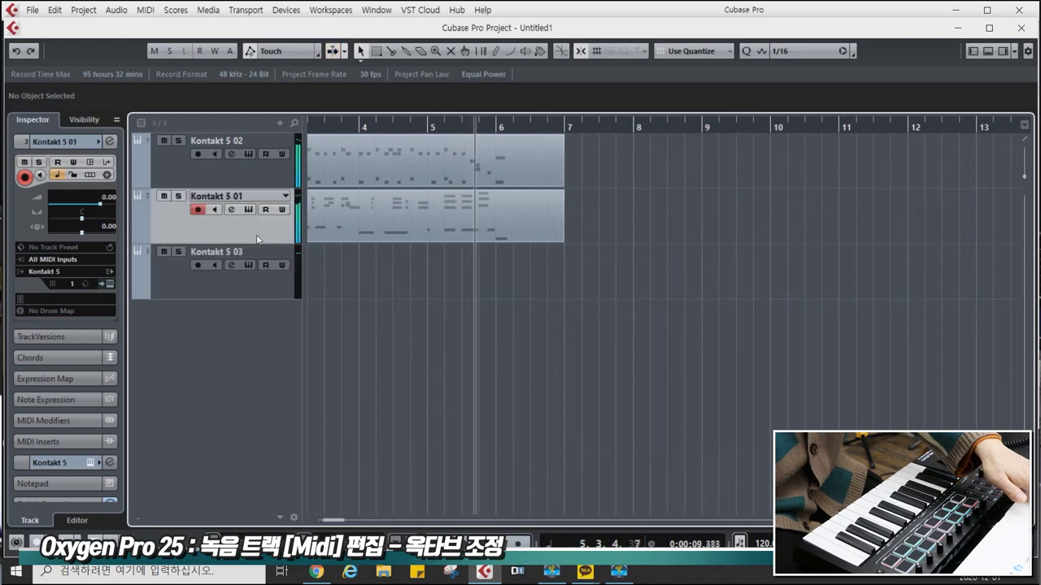
key("space")
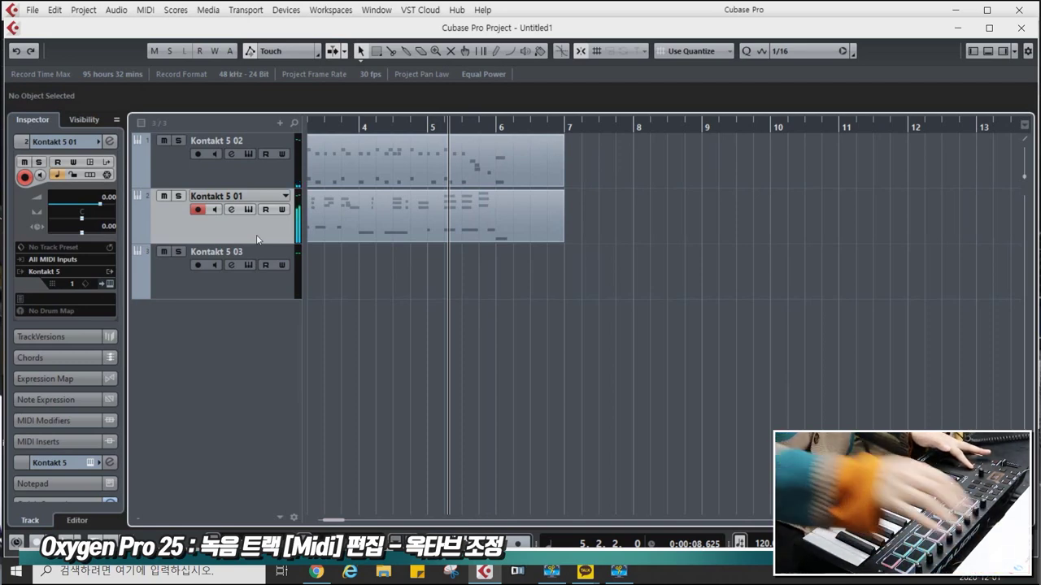
key("KP_Multiply")
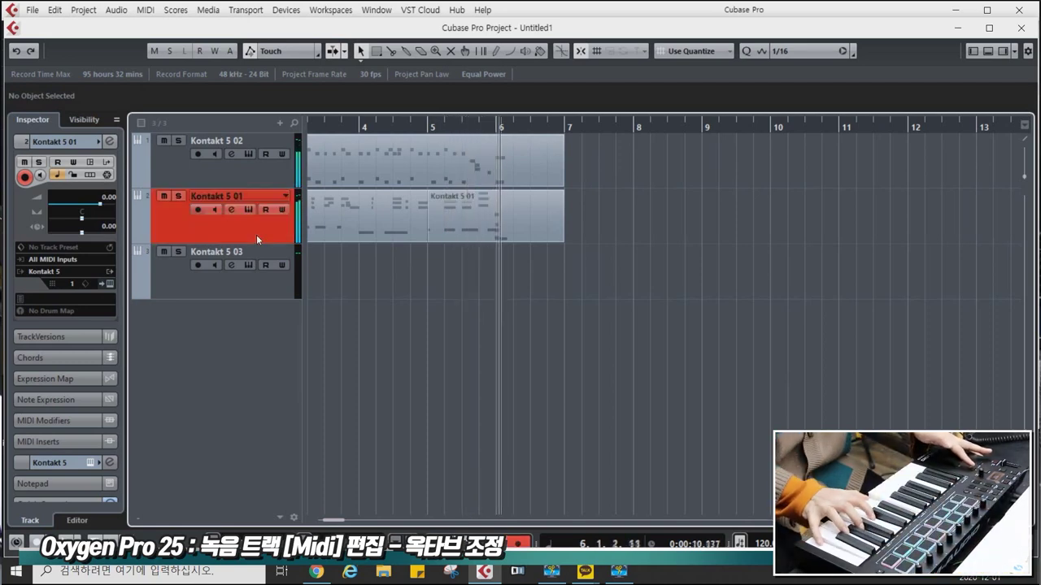
key("KP_Multiply")
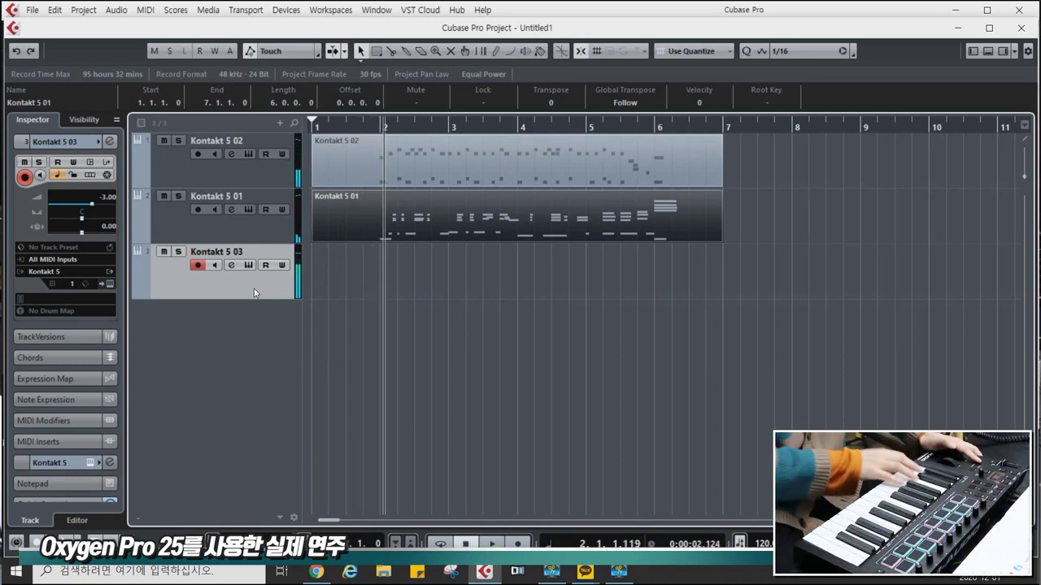
key("space")
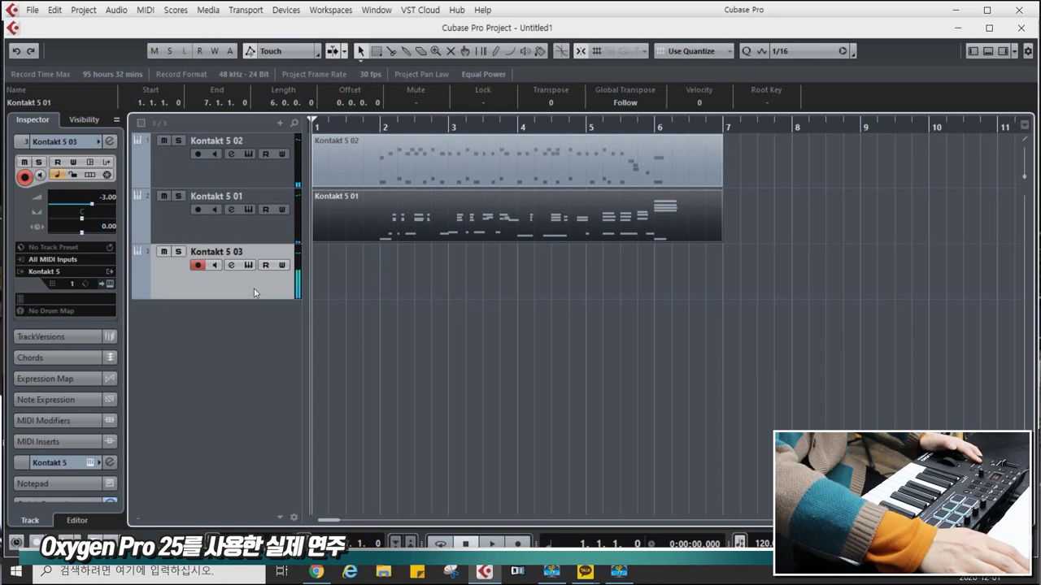
Record a six-bar MIDI part on the Kontakt 5 03 track from the project start, and play it back
key("KP_Multiply")
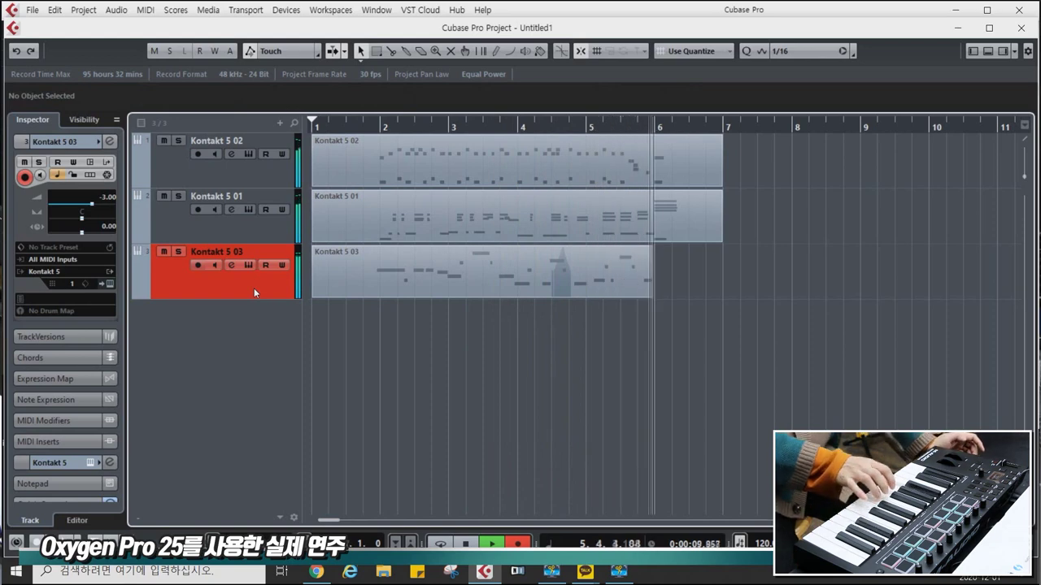
key("space")
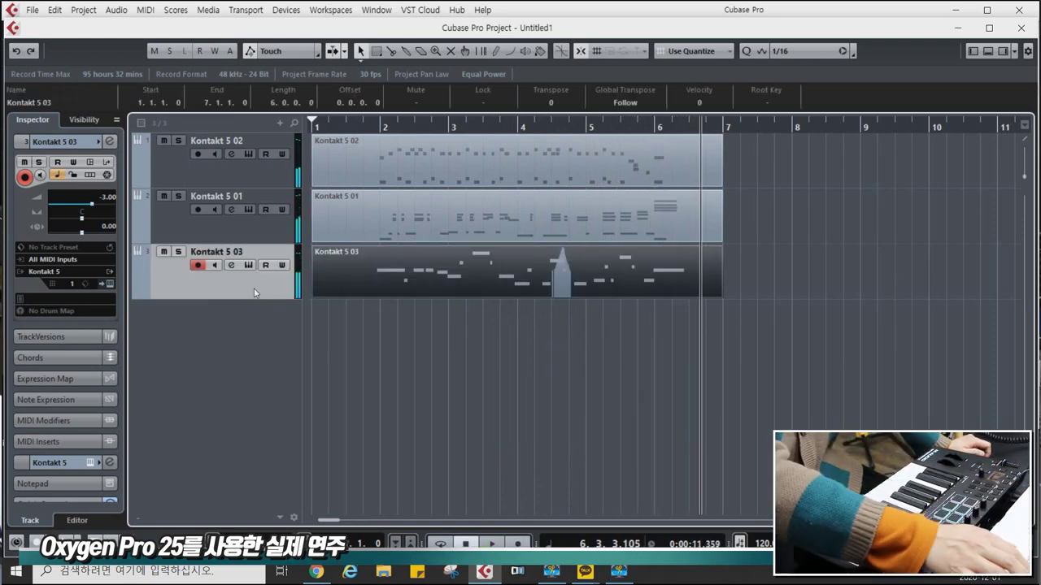
key("space")
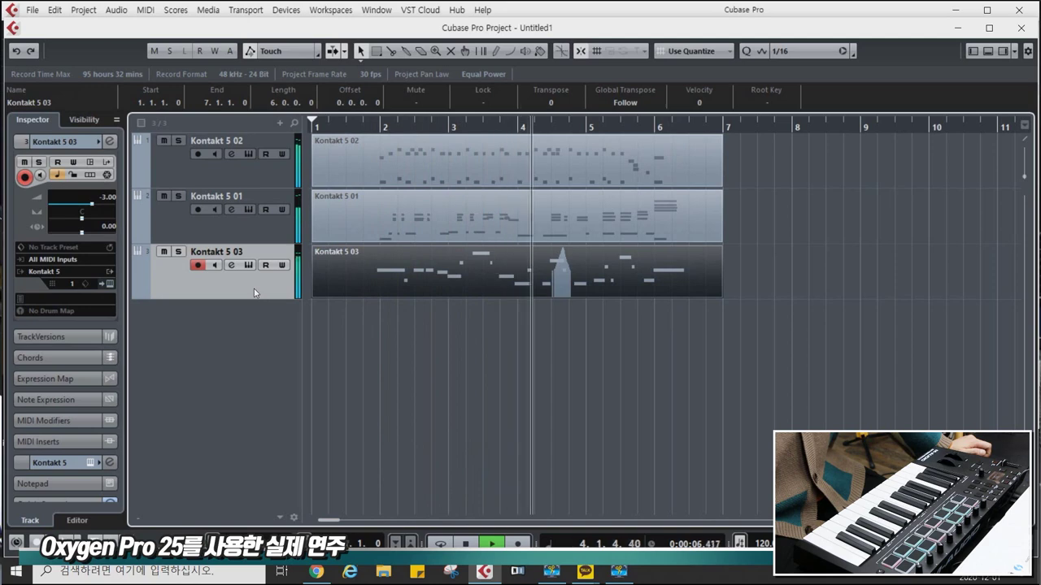
Open the Kontakt 5 03 part in the note editor and align all its notes to the grid, the first starting at 2.1.1.0
double_click(432, 285)
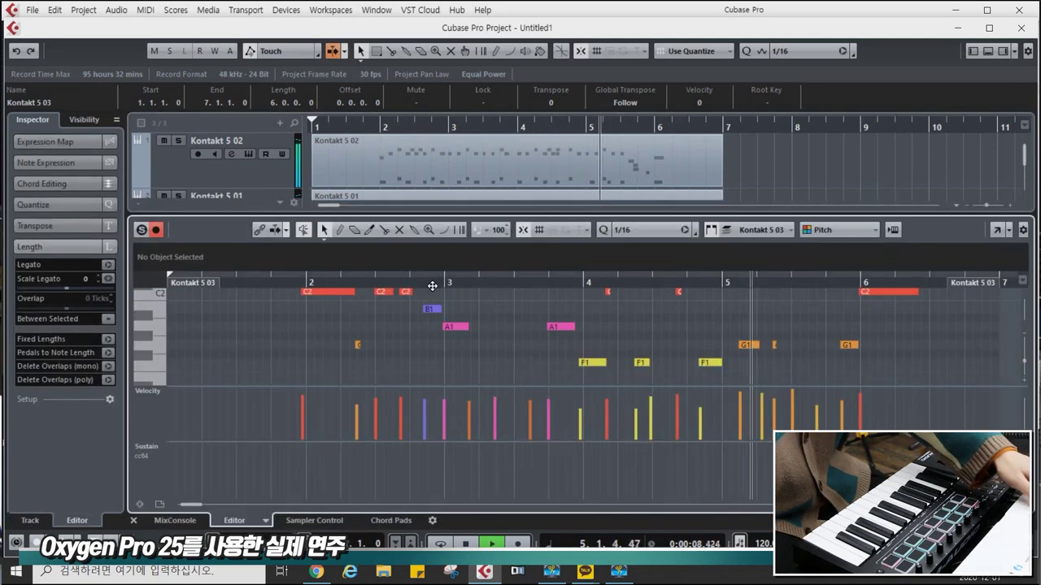
key("ctrl+a")
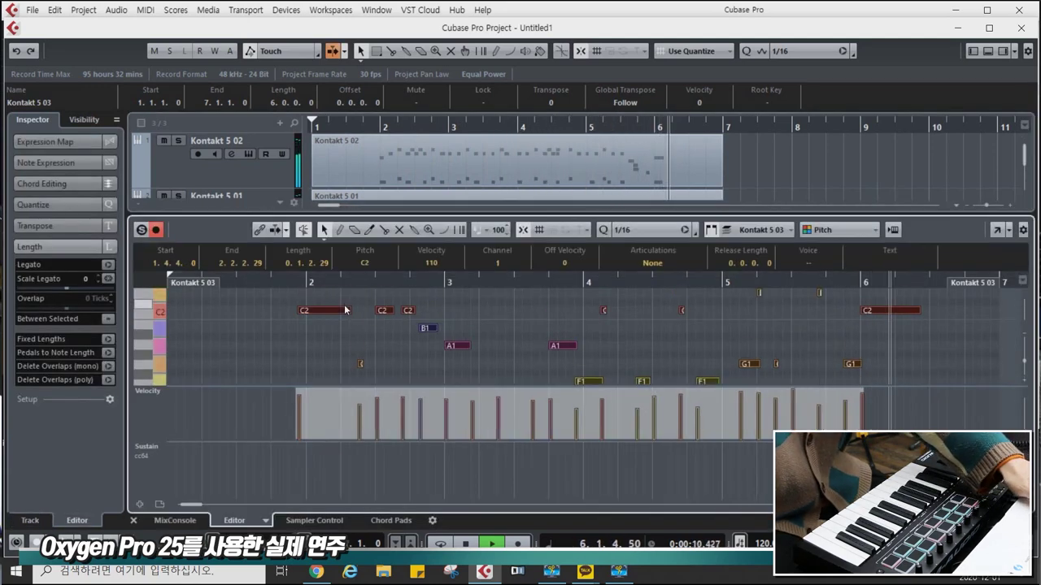
key("ctrl+z")
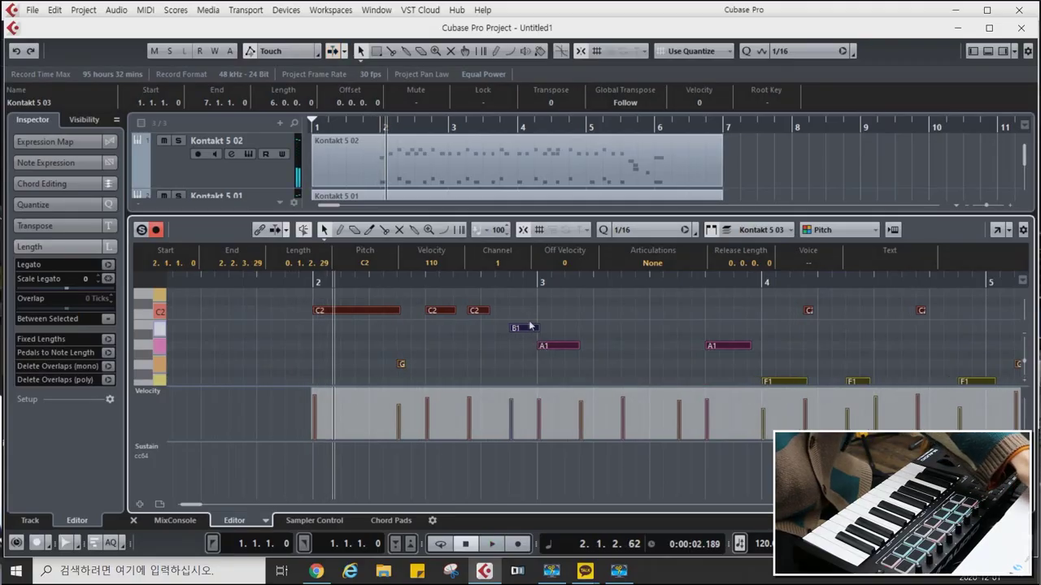
Raise the B1 note just before bar 3 of the Kontakt 5 03 part by one semitone
left_click(521, 321)
left_click(516, 327)
key("Up")
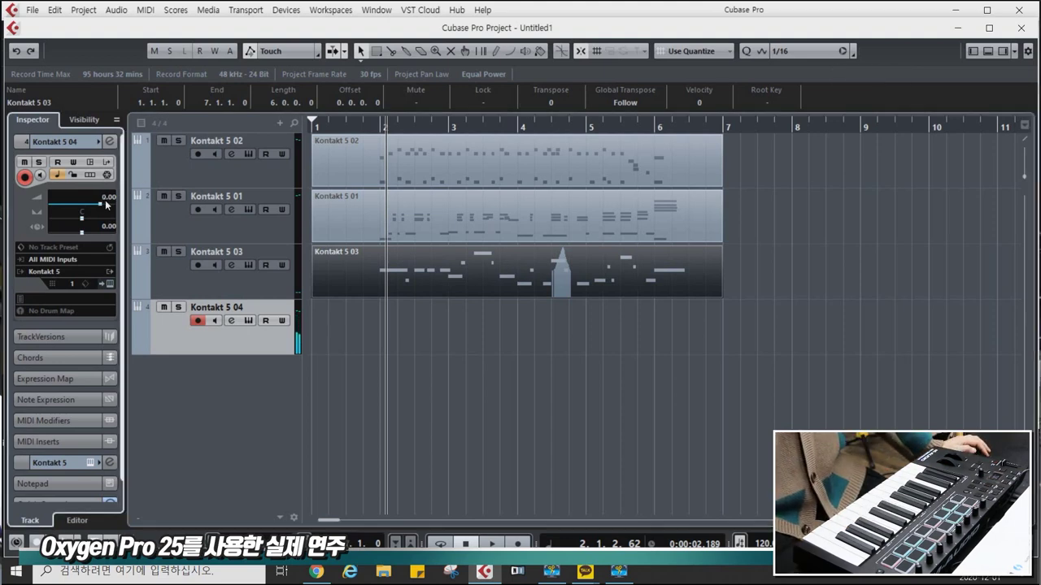
Set the Kontakt 5 04 track volume to -3.00 and start recording a MIDI part on it from the project start
scroll(105, 202, "down", 3)
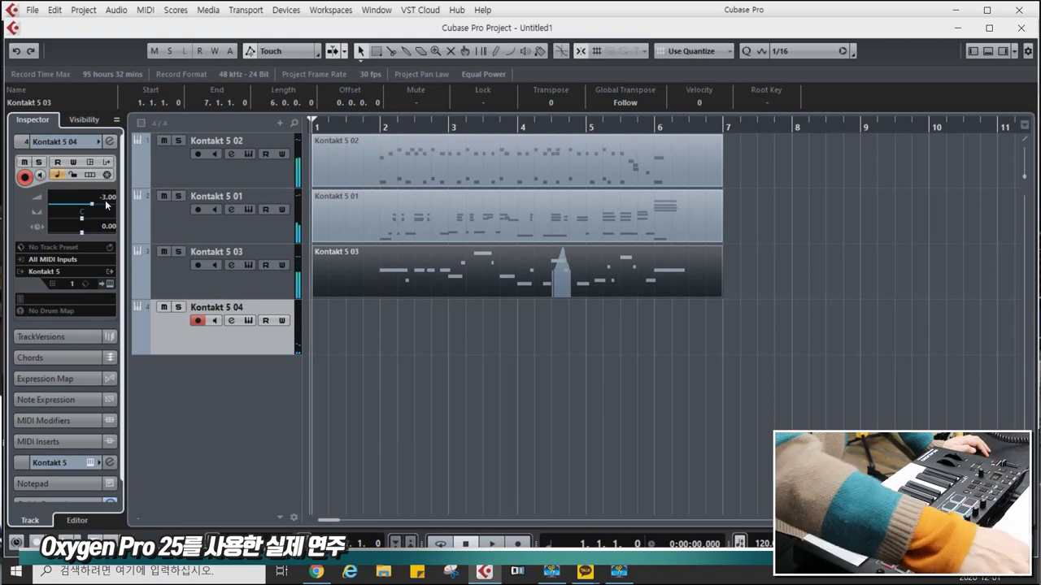
key("KP_Multiply")
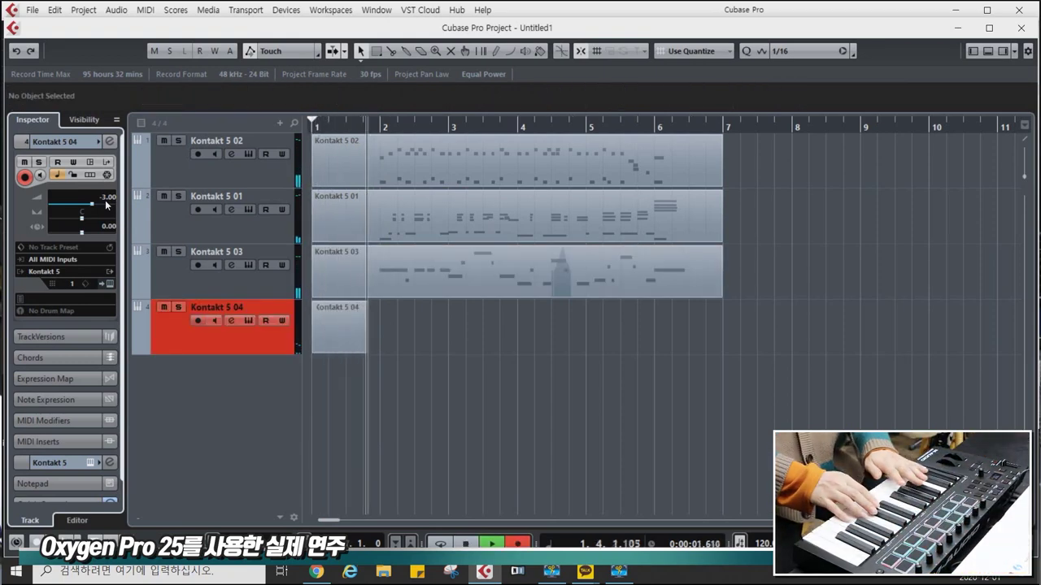